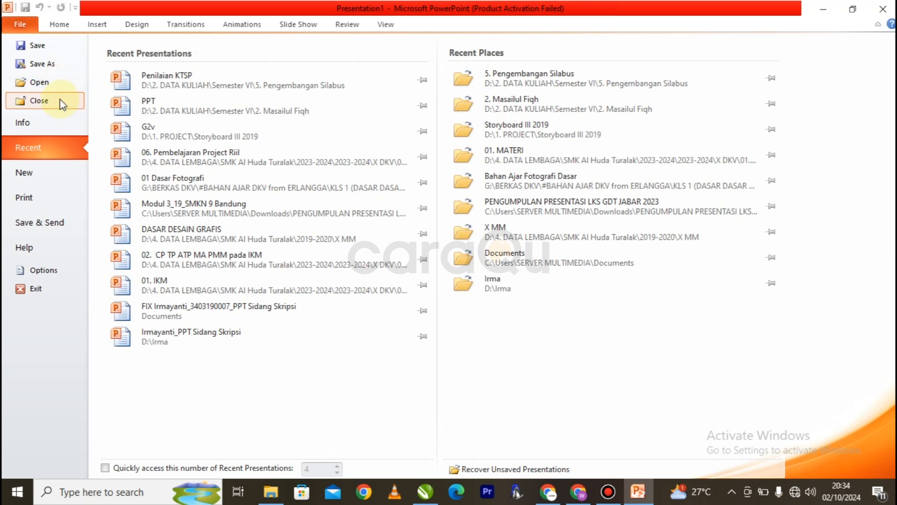
# Step: Browse the Info and Recent pages of the File view
pyautogui.click(47, 121)
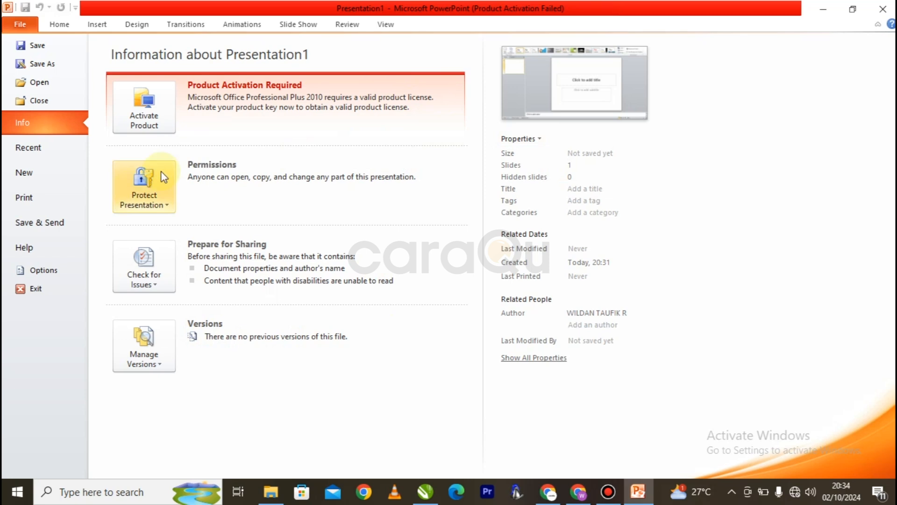
pyautogui.click(73, 155)
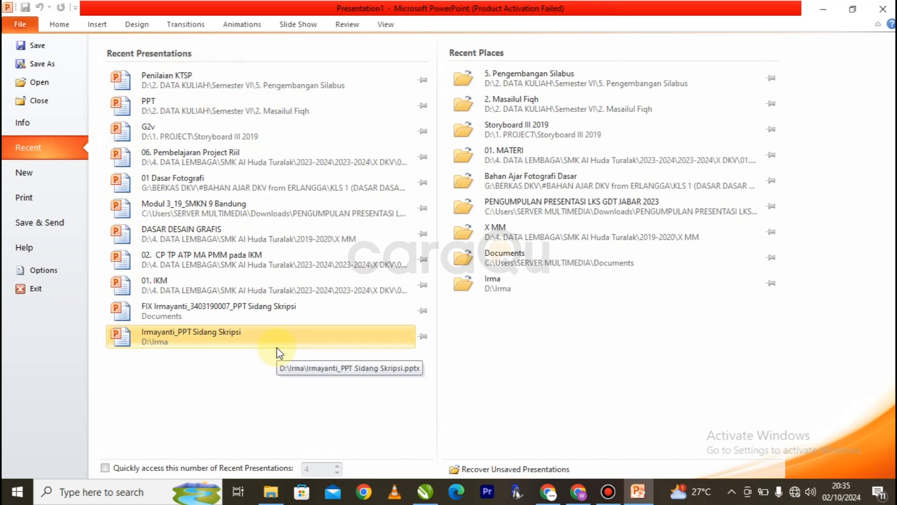
# Step: Create a new blank presentation from the New page of the File view
pyautogui.click(52, 182)
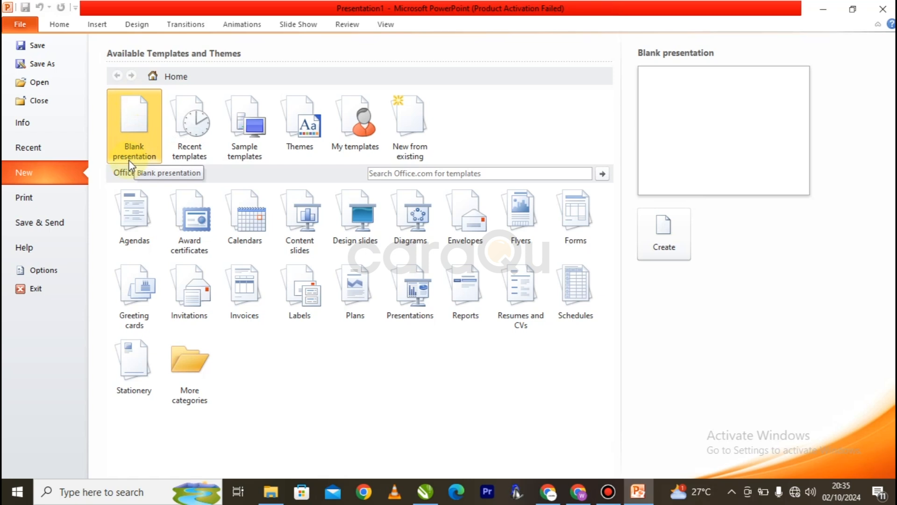
pyautogui.doubleClick(131, 121)
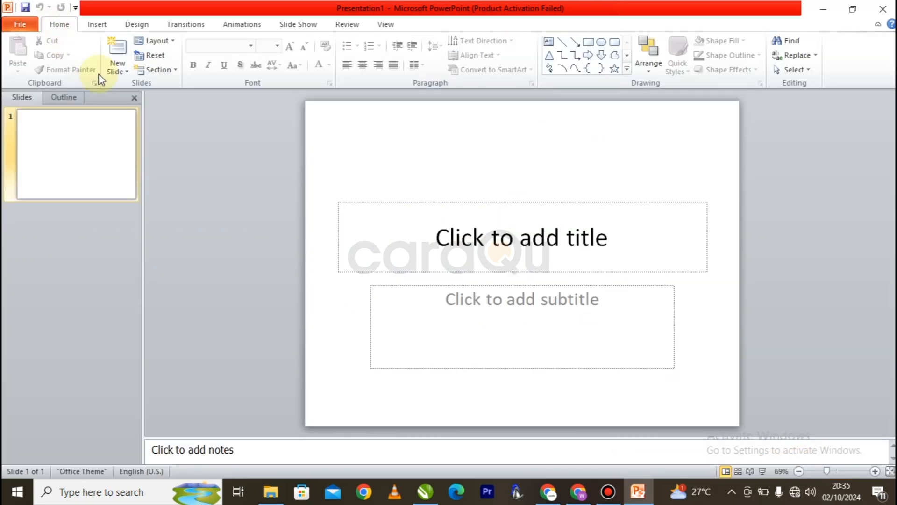
# Step: Reopen the File view and browse its New, Print, Save & Send and Help pages
pyautogui.click(19, 26)
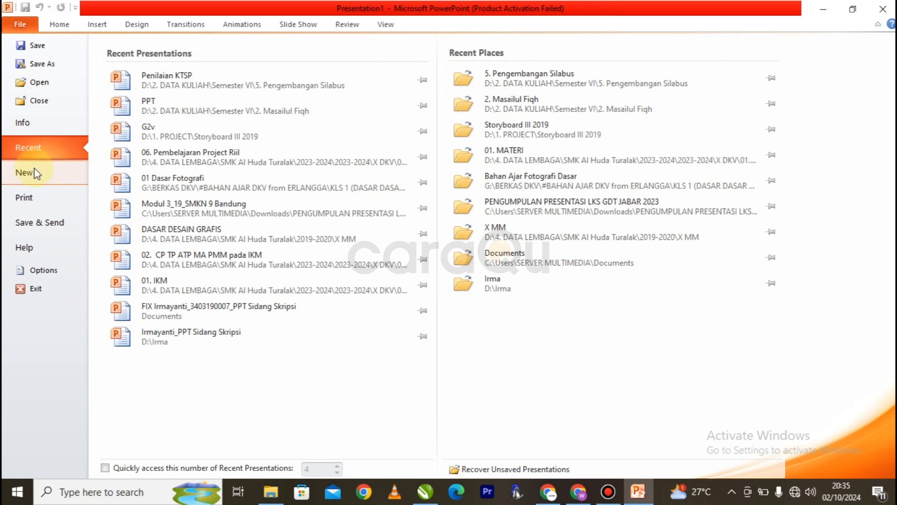
pyautogui.click(40, 179)
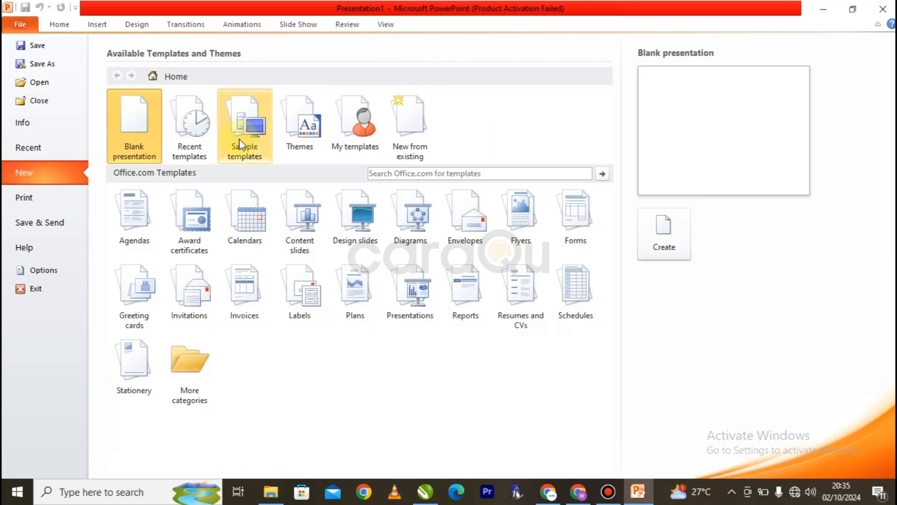
pyautogui.click(50, 199)
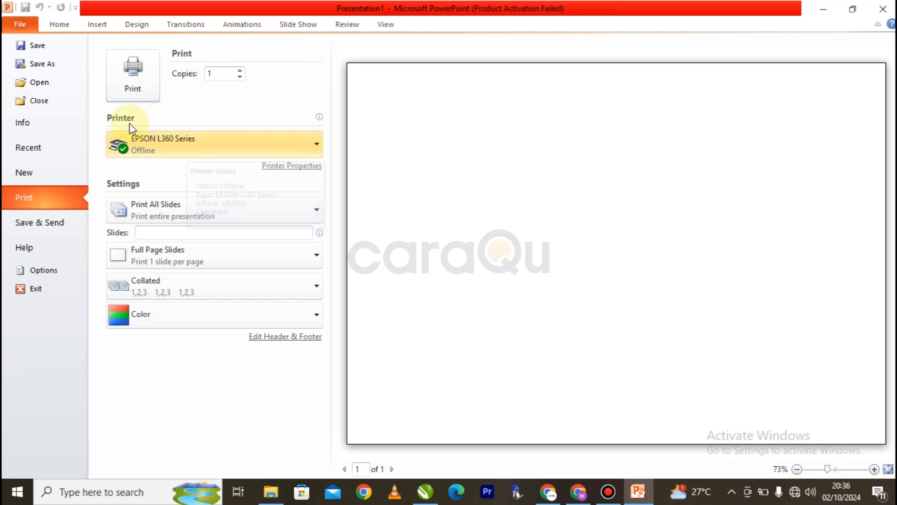
pyautogui.click(46, 230)
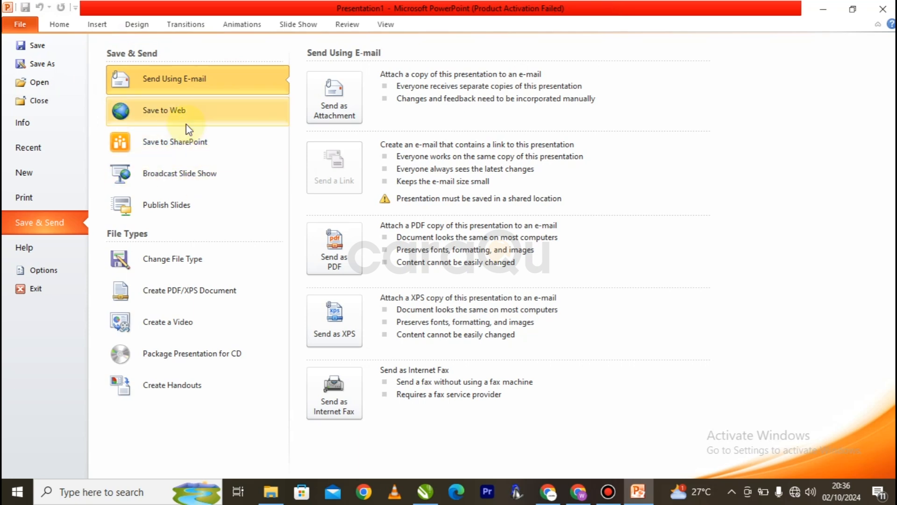
pyautogui.click(49, 248)
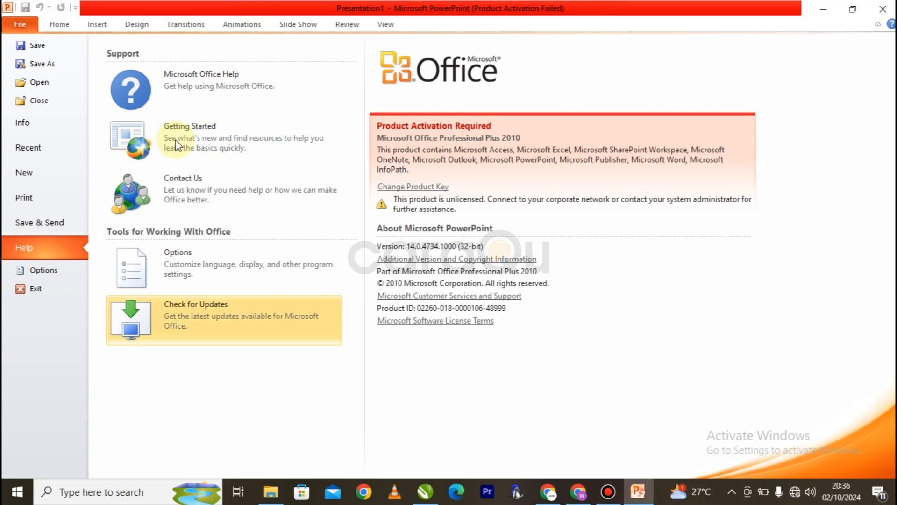
# Step: Open the PowerPoint Options, browse the Proofing, Save, Language and Advanced categories, and close the dialog
pyautogui.click(70, 271)
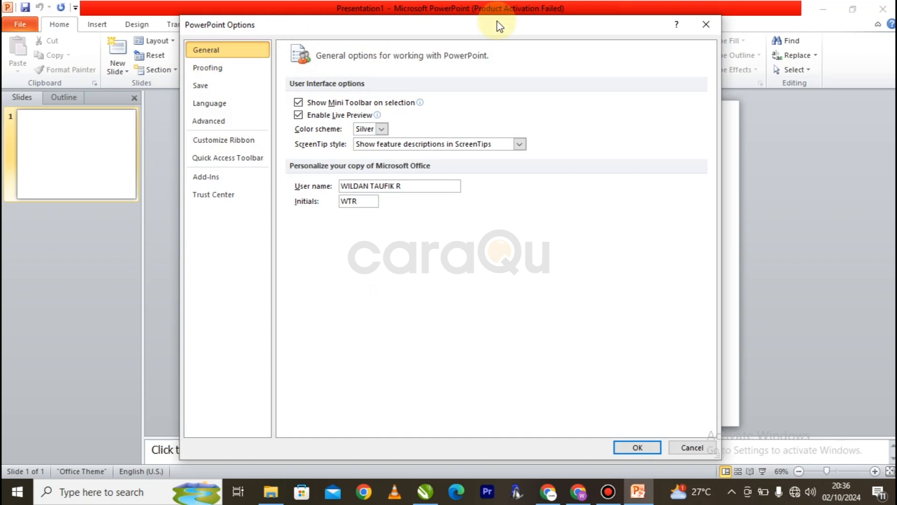
pyautogui.click(222, 73)
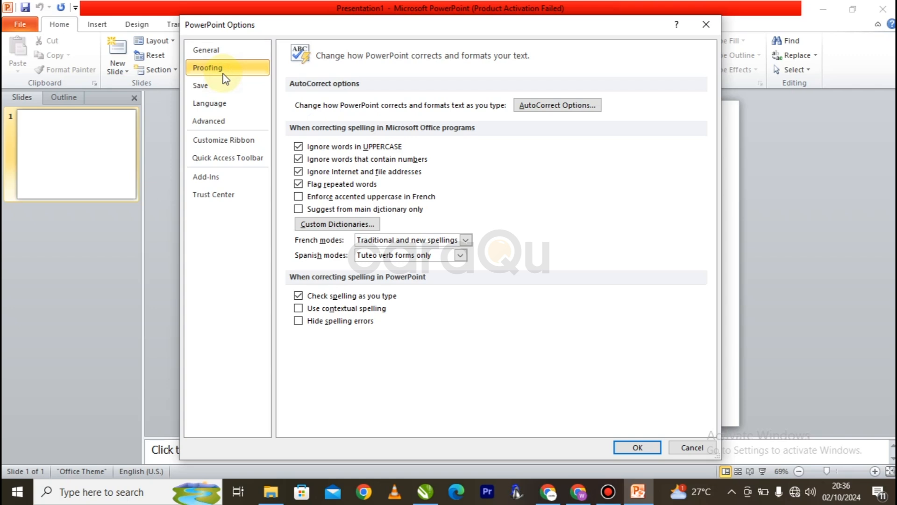
pyautogui.click(228, 86)
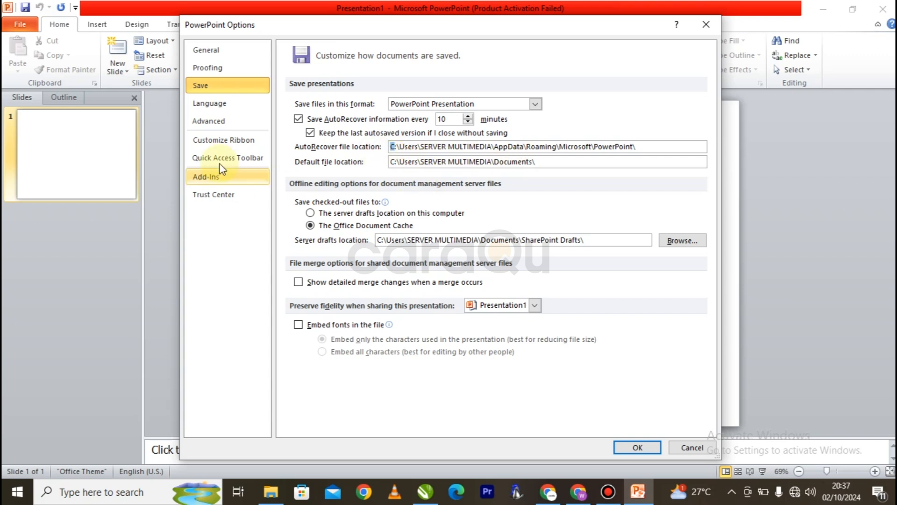
pyautogui.click(227, 104)
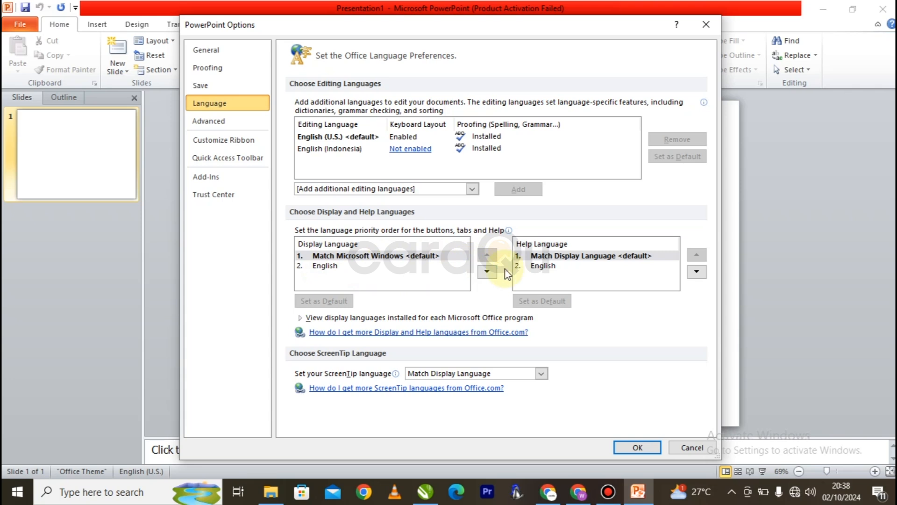
pyautogui.click(213, 125)
pyautogui.scroll(-5, 456, 168)
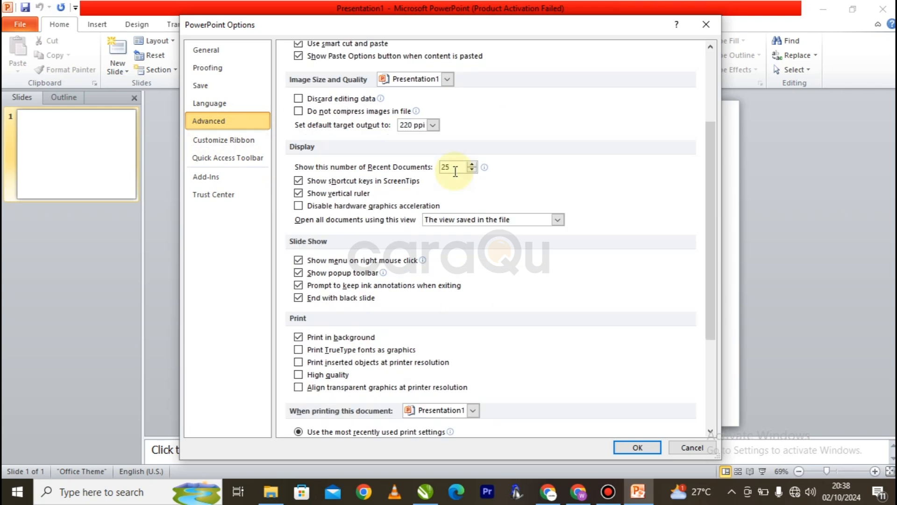
pyautogui.scroll(-3, 402, 232)
pyautogui.scroll(6, 395, 229)
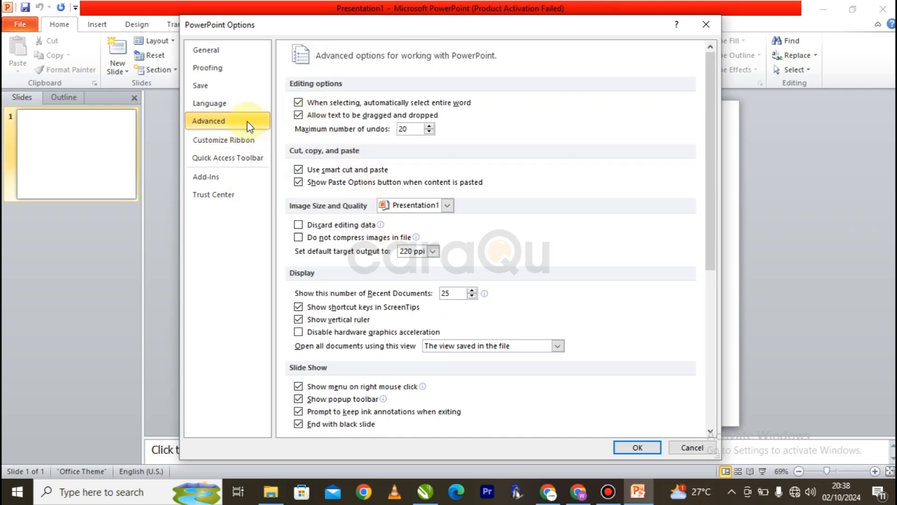
pyautogui.click(705, 28)
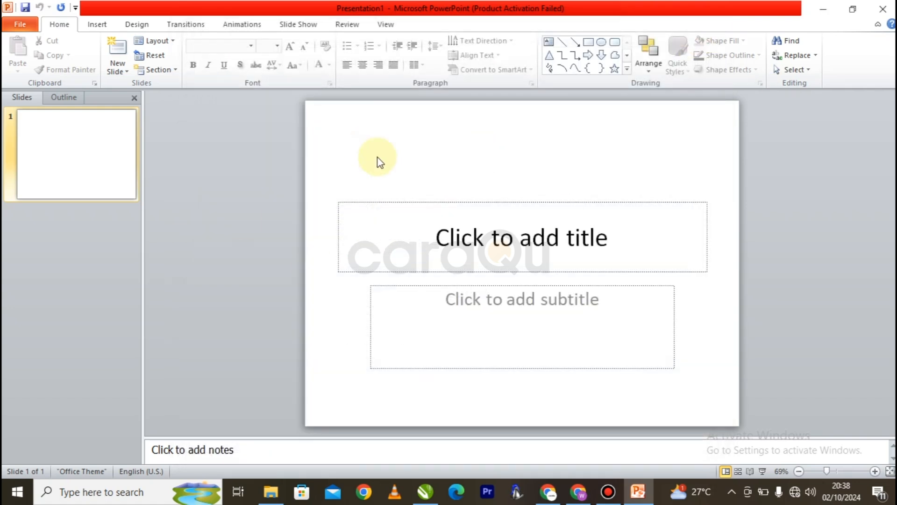
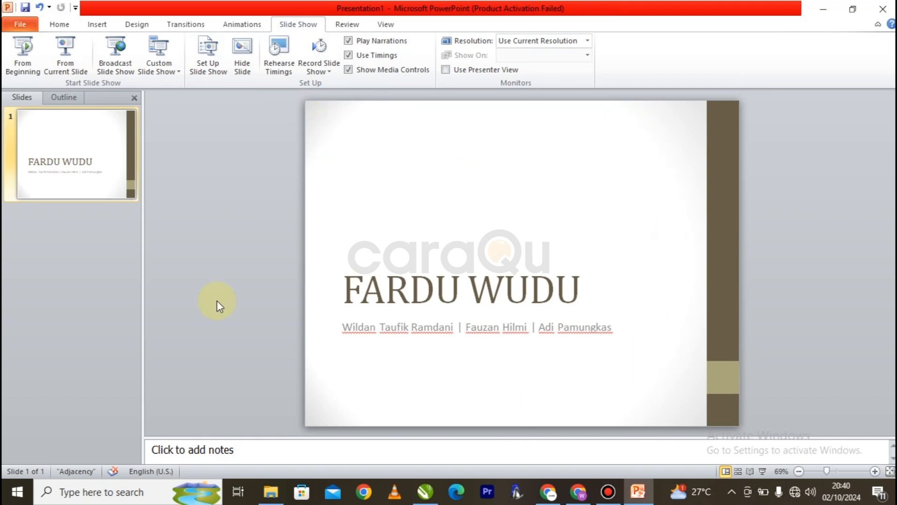
# Step: Apply the Cut transition to the title slide and preview it in a slide show
pyautogui.click(209, 27)
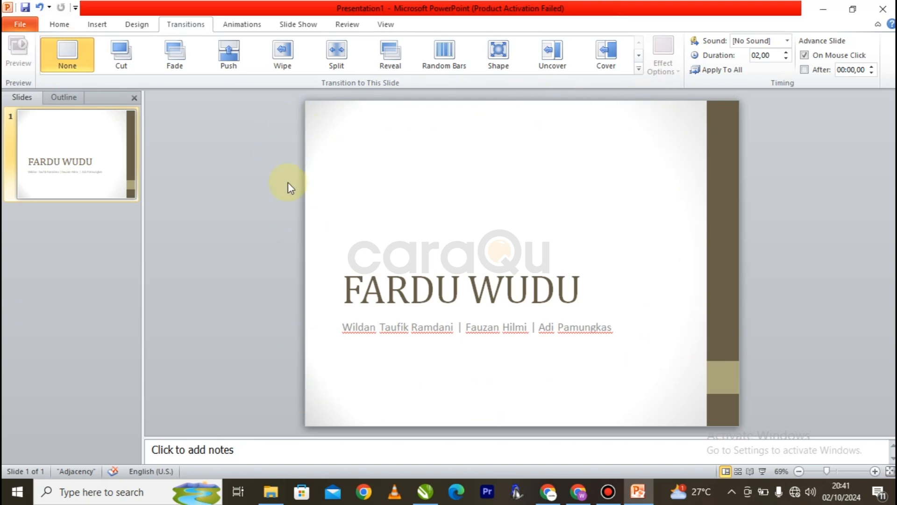
pyautogui.click(121, 68)
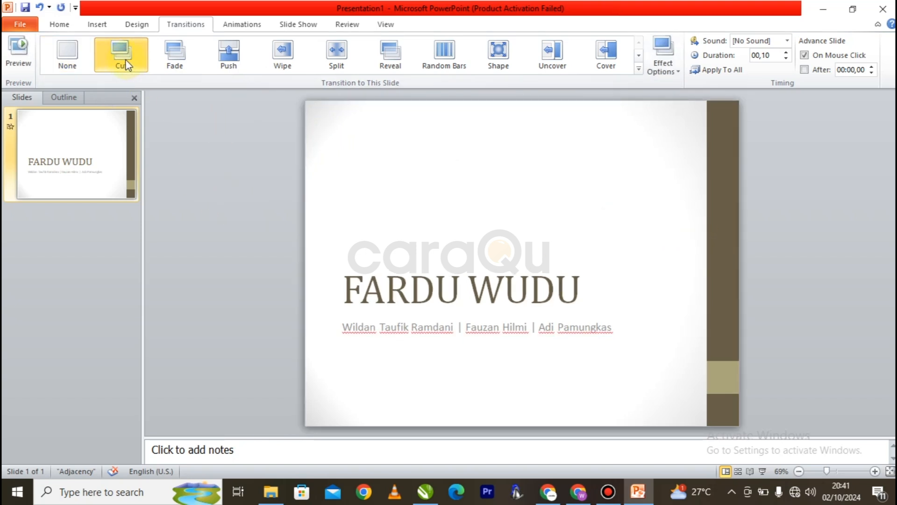
pyautogui.click(759, 472)
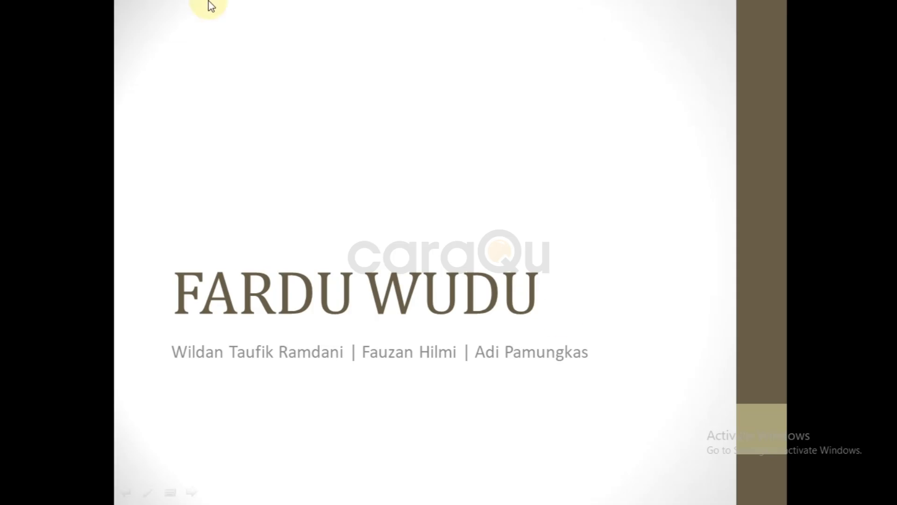
pyautogui.press('Escape')
# Step: Remove the slide's transition and run the slide show again to compare
pyautogui.click(80, 61)
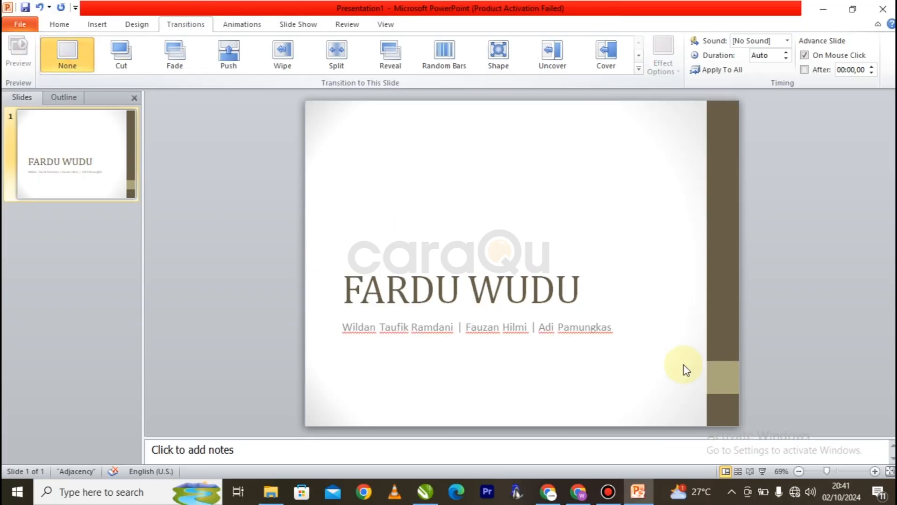
pyautogui.click(764, 472)
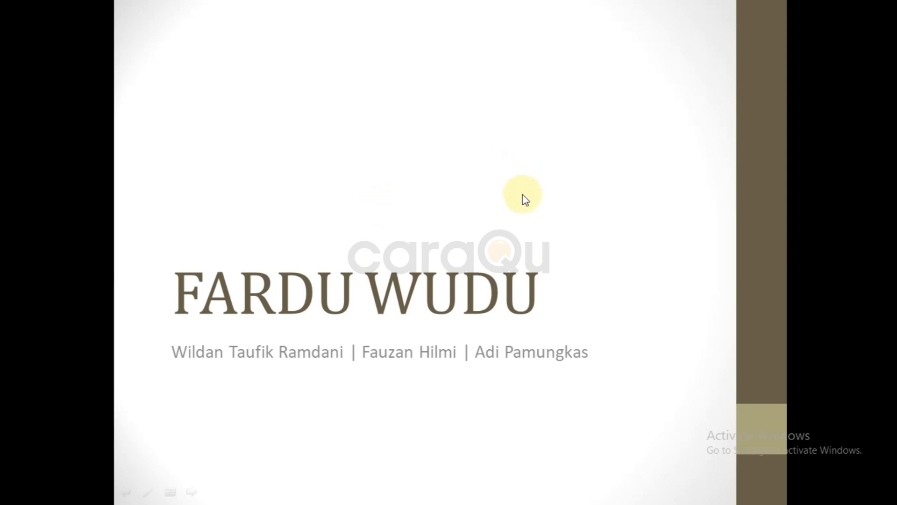
pyautogui.press('Escape')
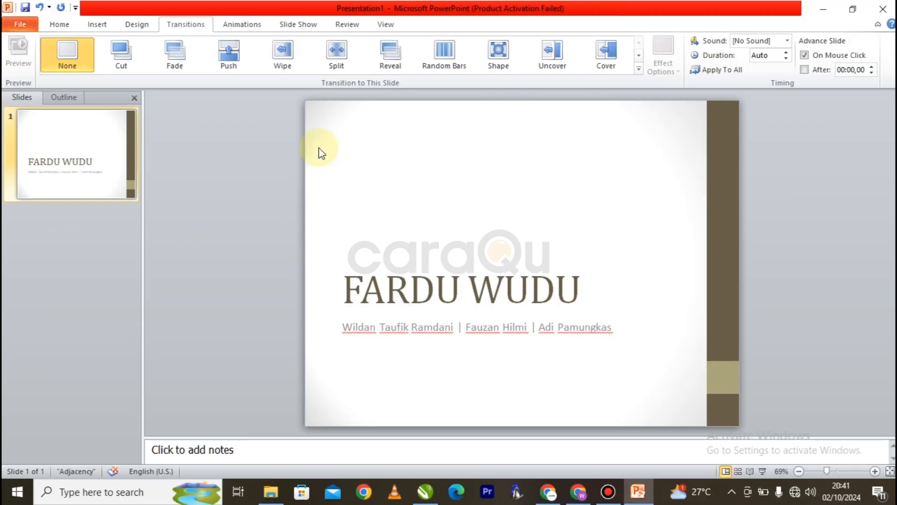
# Step: Apply the Fade transition to the slide and preview it in a slide show
pyautogui.click(178, 51)
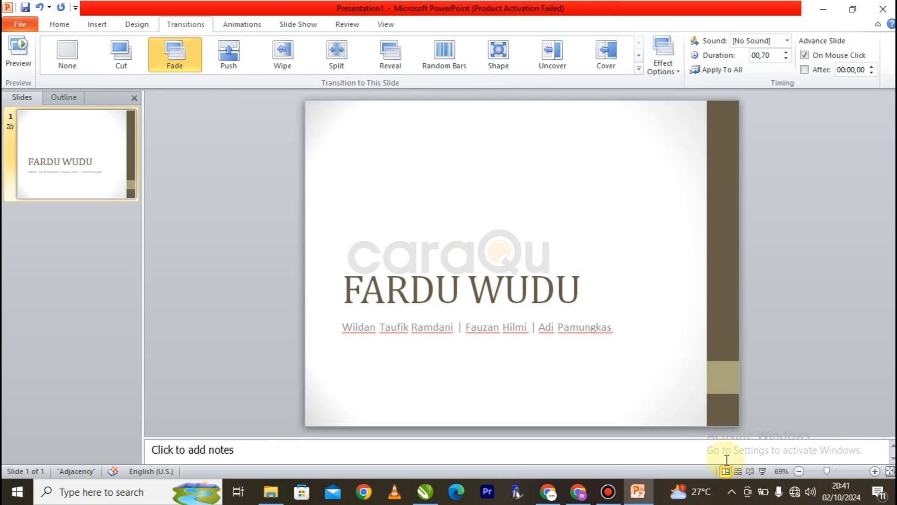
pyautogui.click(762, 472)
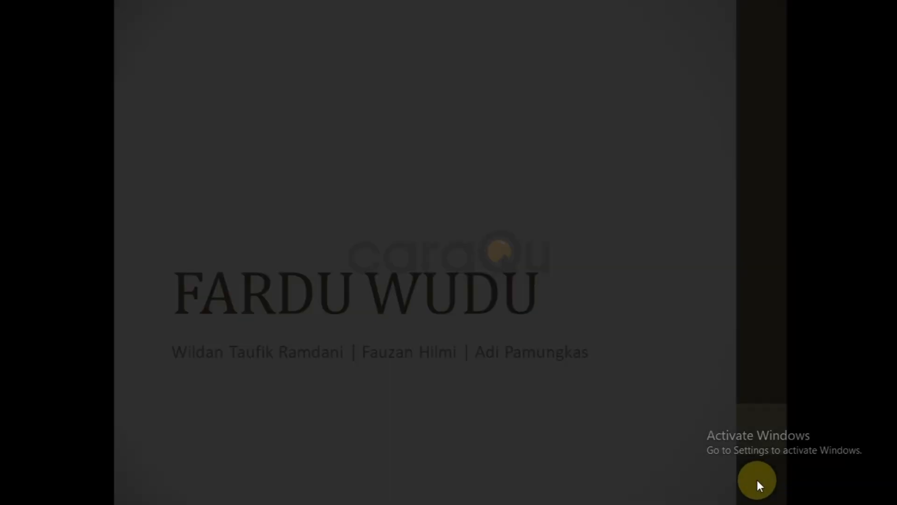
pyautogui.press('Escape')
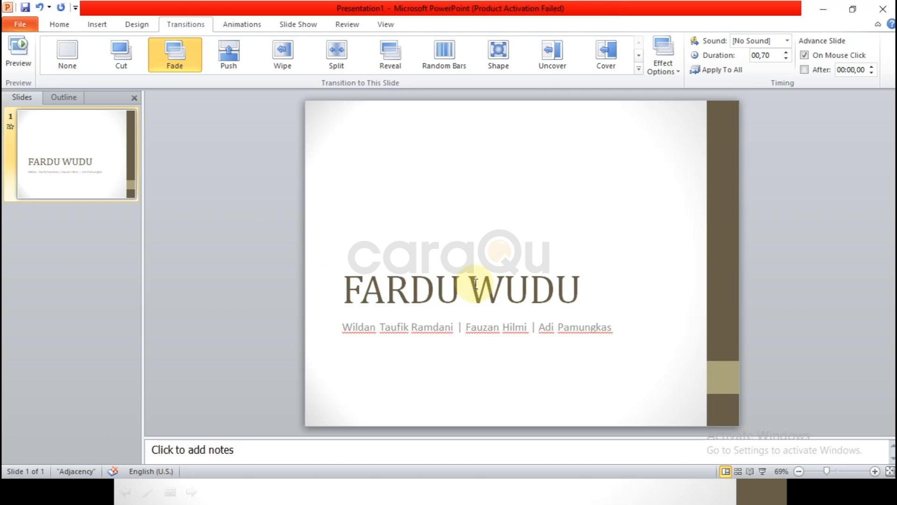
# Step: Try the Push, Wipe, Split, Reveal, Random Bars and Shape transitions on the slide
pyautogui.click(239, 66)
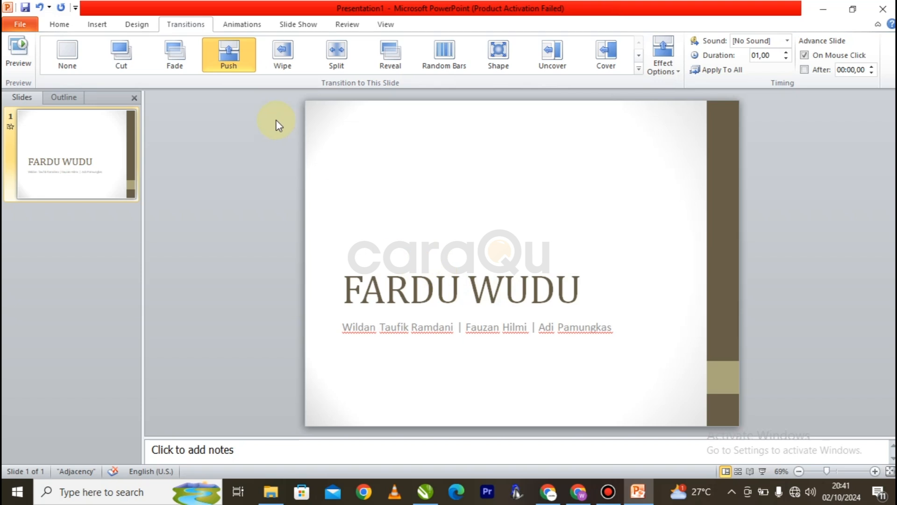
pyautogui.click(282, 55)
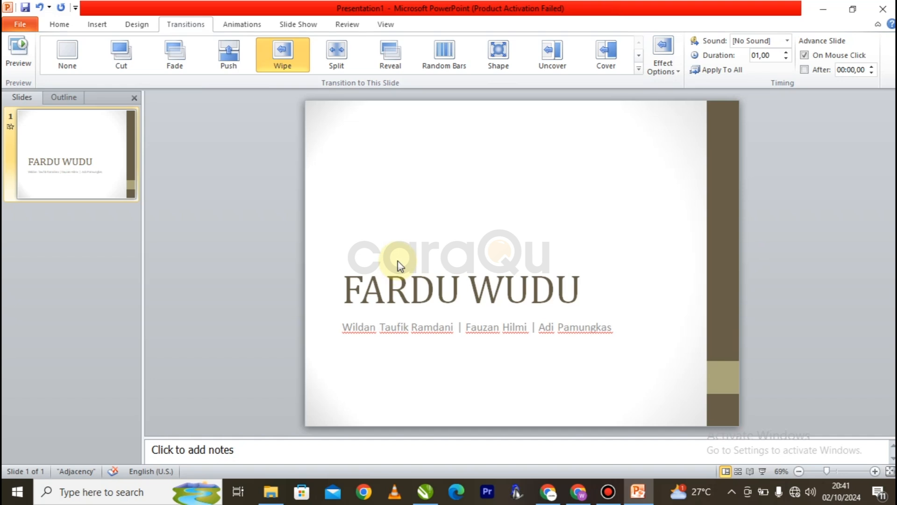
pyautogui.click(338, 55)
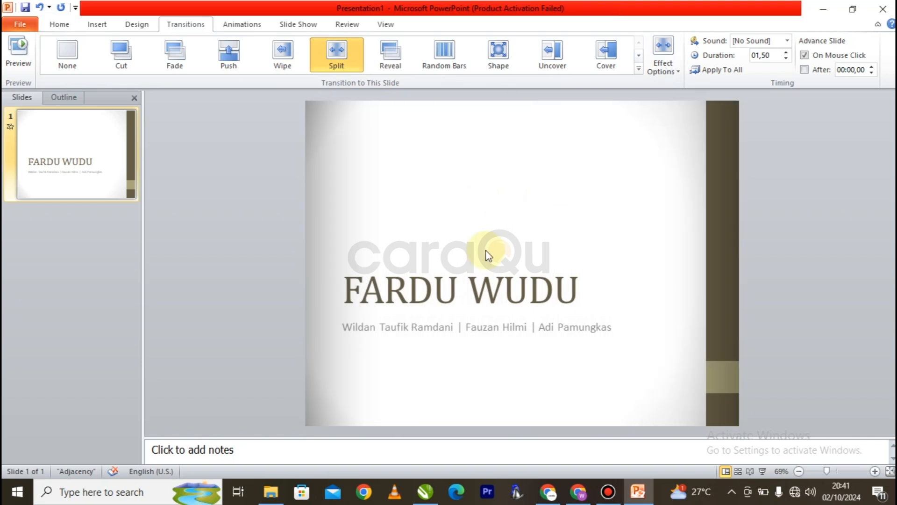
pyautogui.click(408, 63)
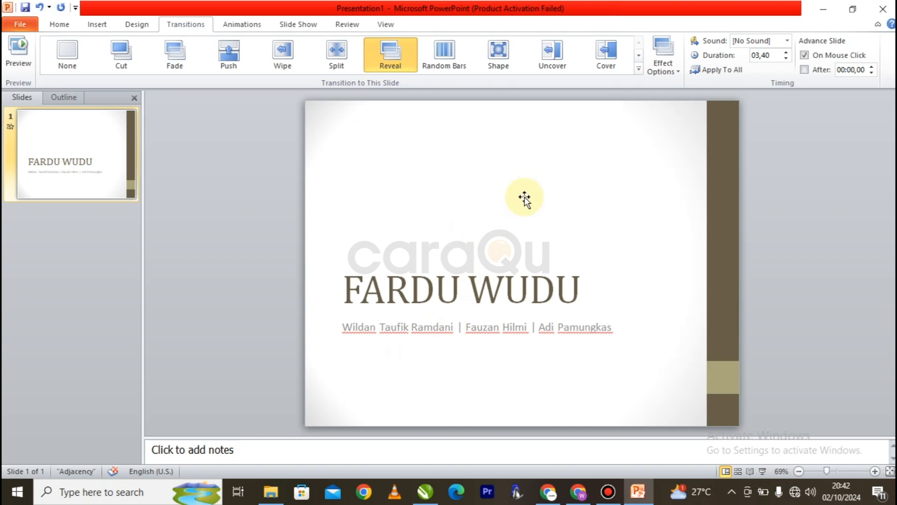
pyautogui.click(446, 67)
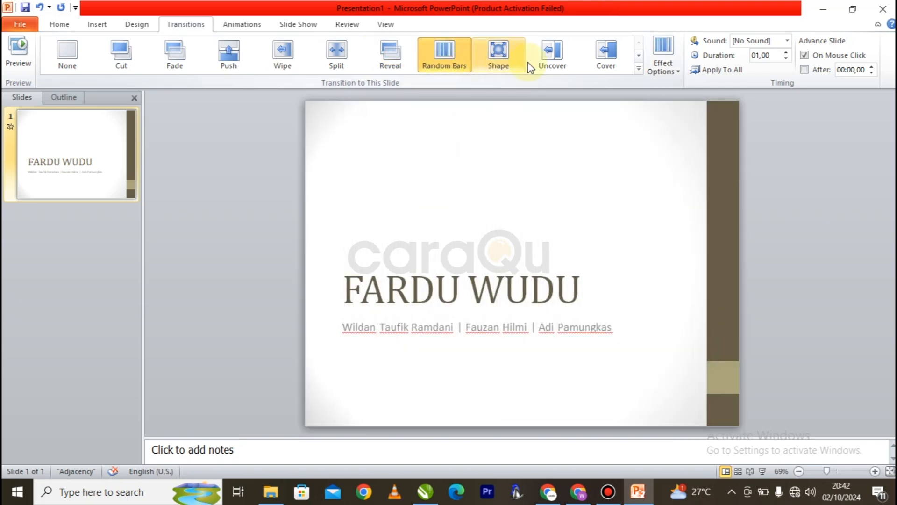
pyautogui.click(511, 58)
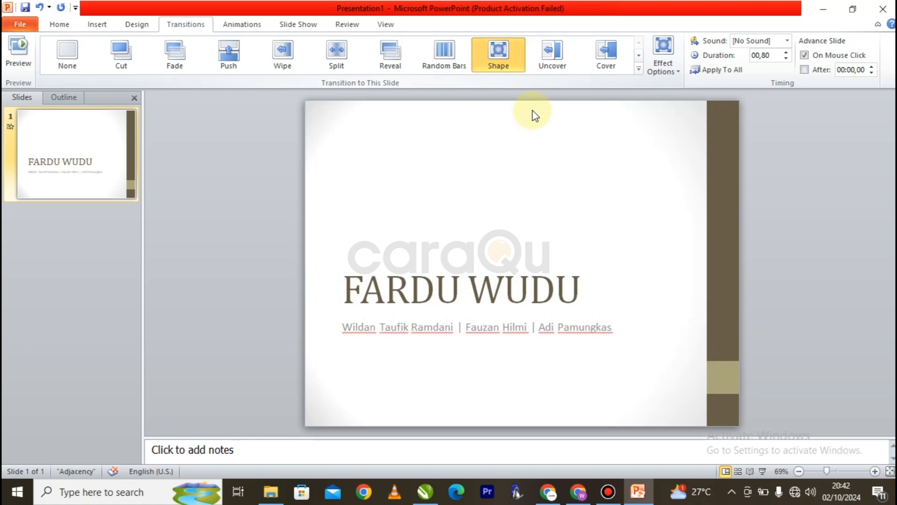
# Step: Apply the Uncover transition and preview it in a slide show
pyautogui.click(553, 68)
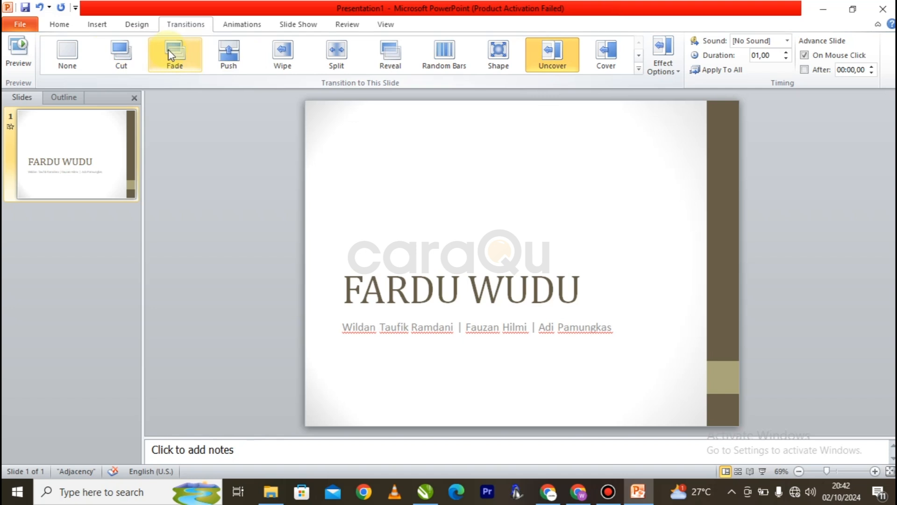
pyautogui.click(568, 54)
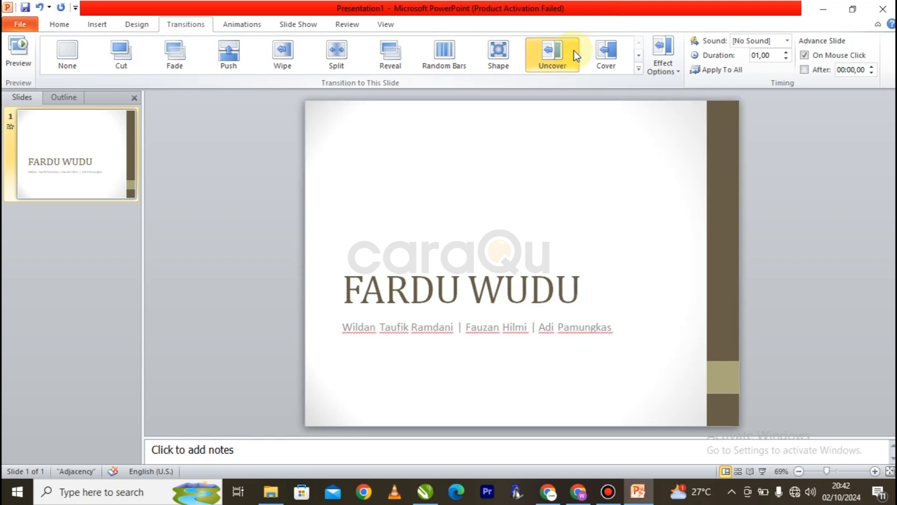
pyautogui.click(760, 471)
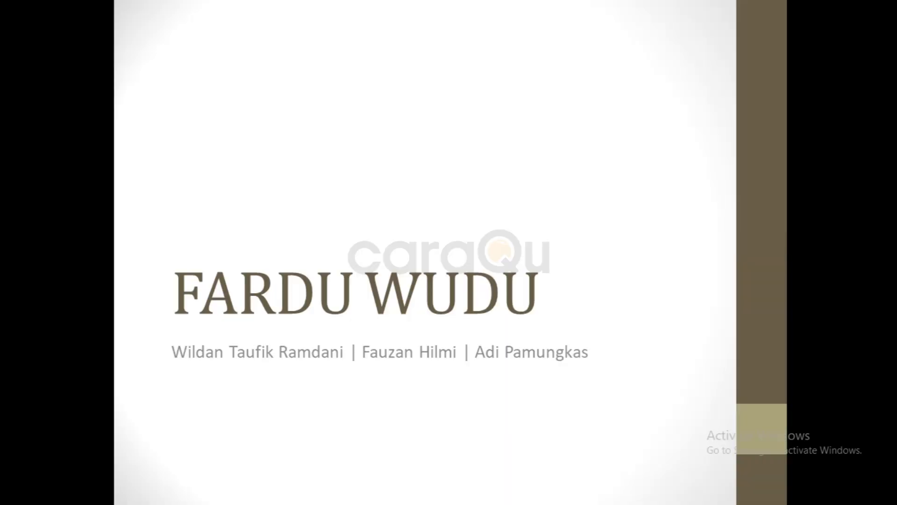
pyautogui.click(524, 269)
pyautogui.click(546, 234)
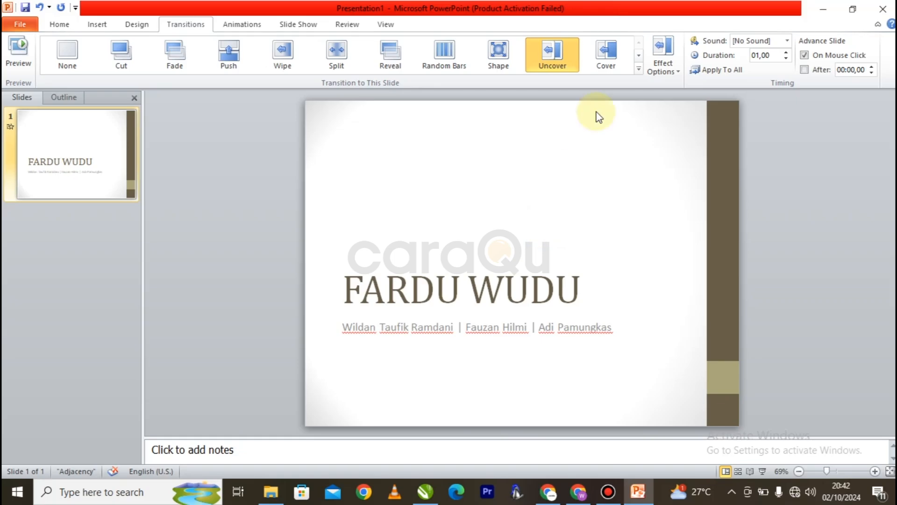
# Step: Apply the Cover transition and browse its effect options and the full transition gallery
pyautogui.click(612, 69)
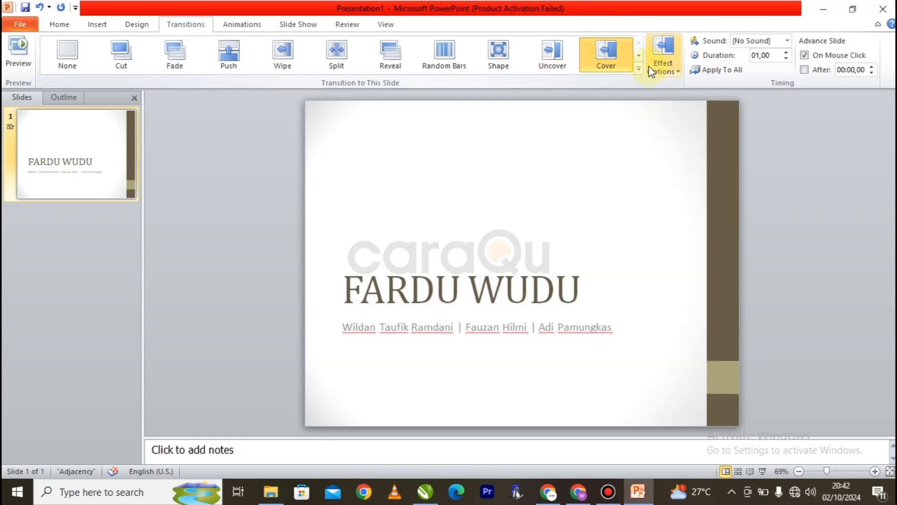
pyautogui.click(669, 70)
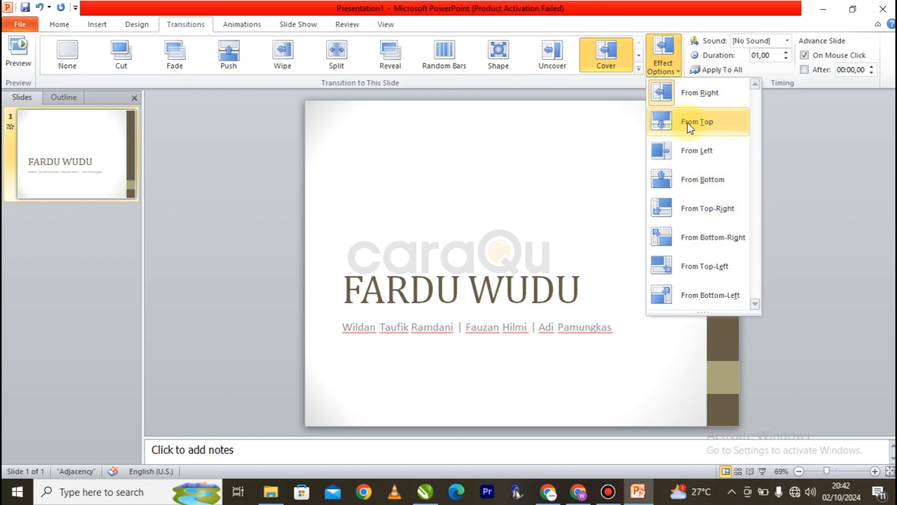
pyautogui.click(639, 70)
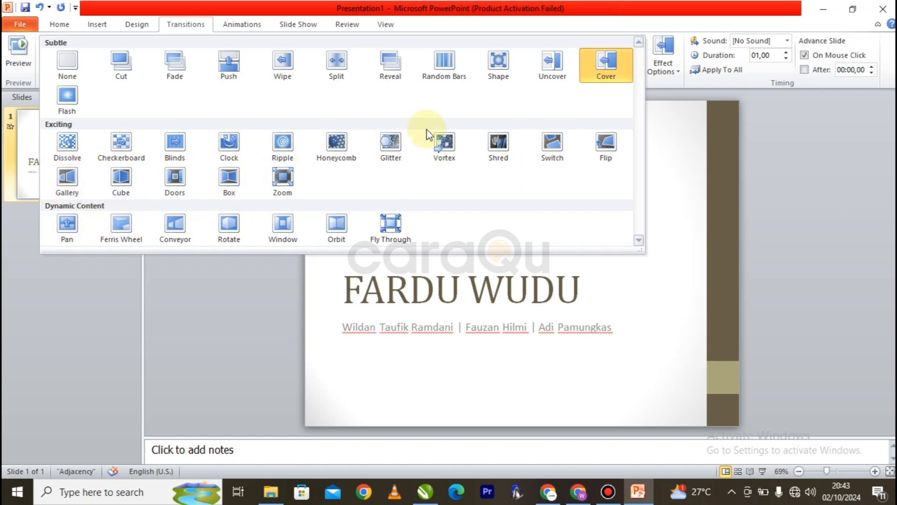
pyautogui.click(312, 295)
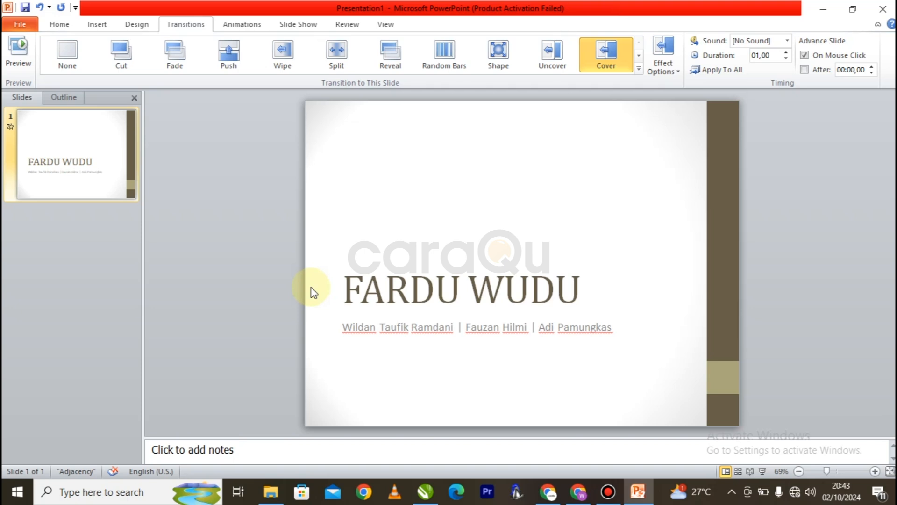
# Step: Try the Push, Wipe and Split transitions with the cursor placed in the title
pyautogui.click(368, 302)
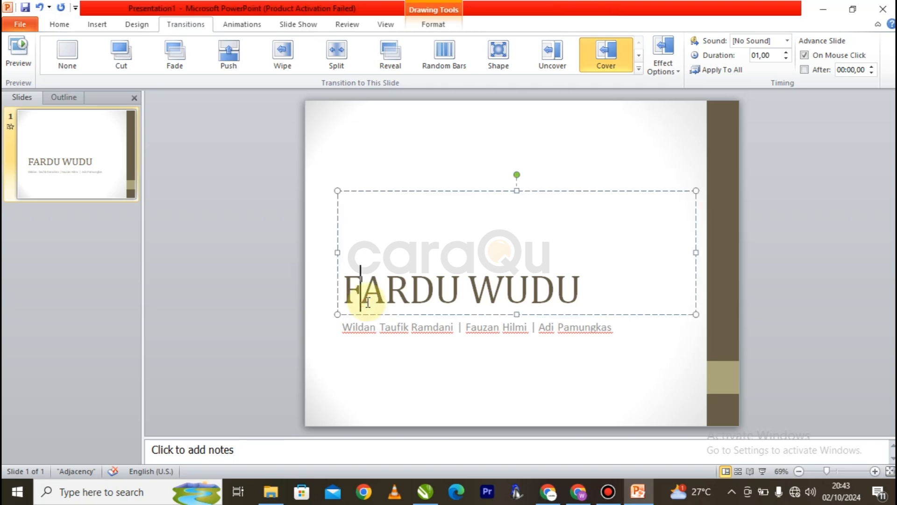
pyautogui.click(359, 285)
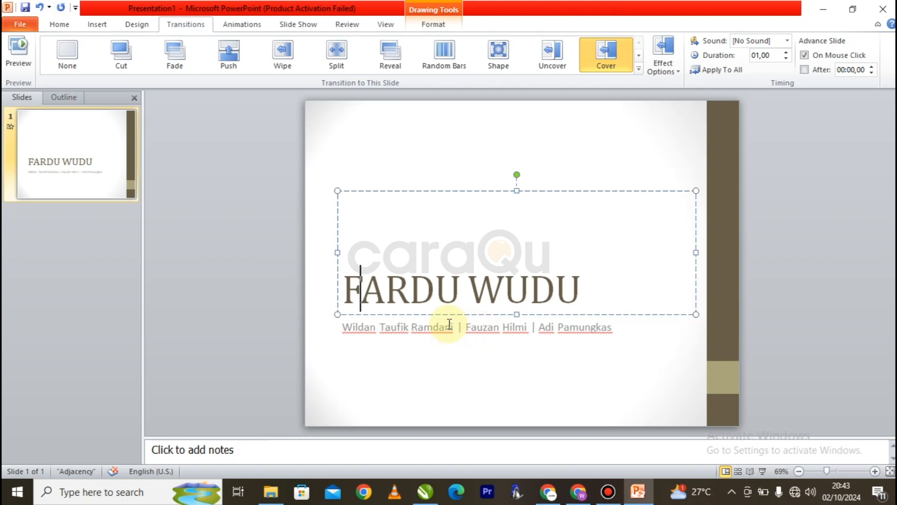
pyautogui.click(231, 51)
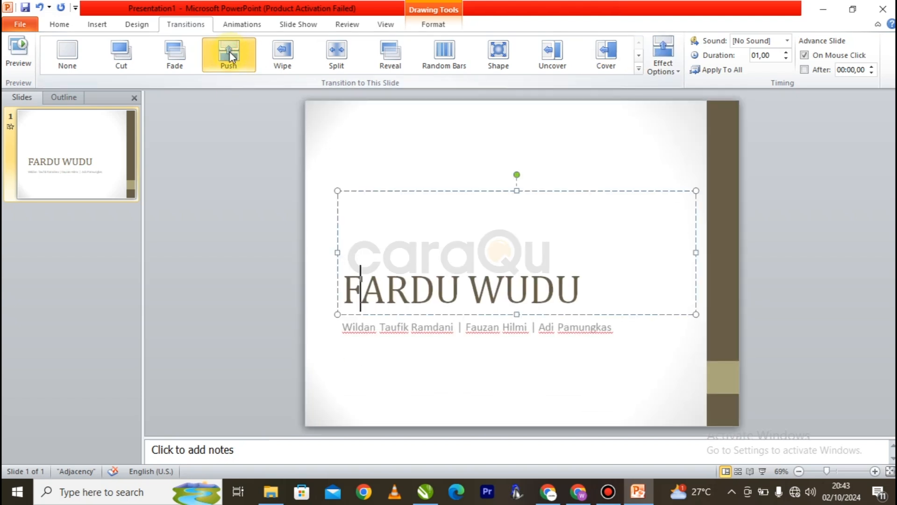
pyautogui.click(276, 65)
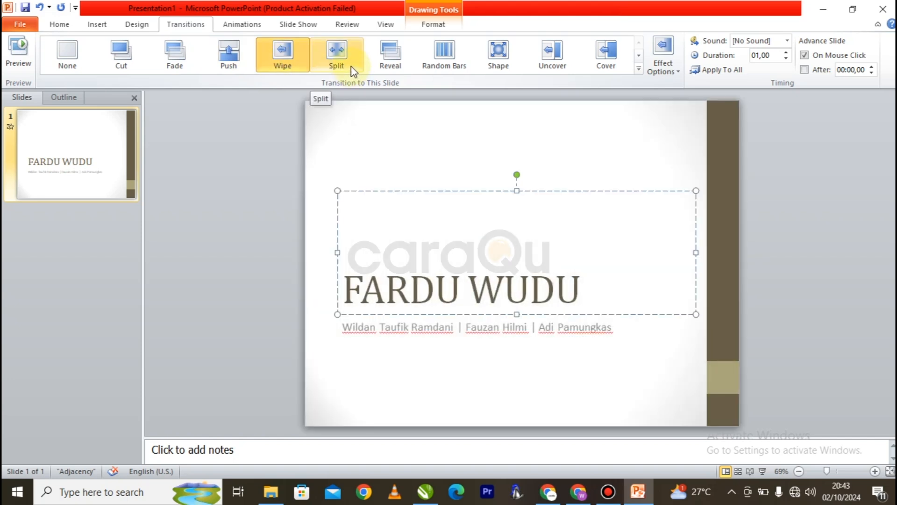
pyautogui.click(354, 71)
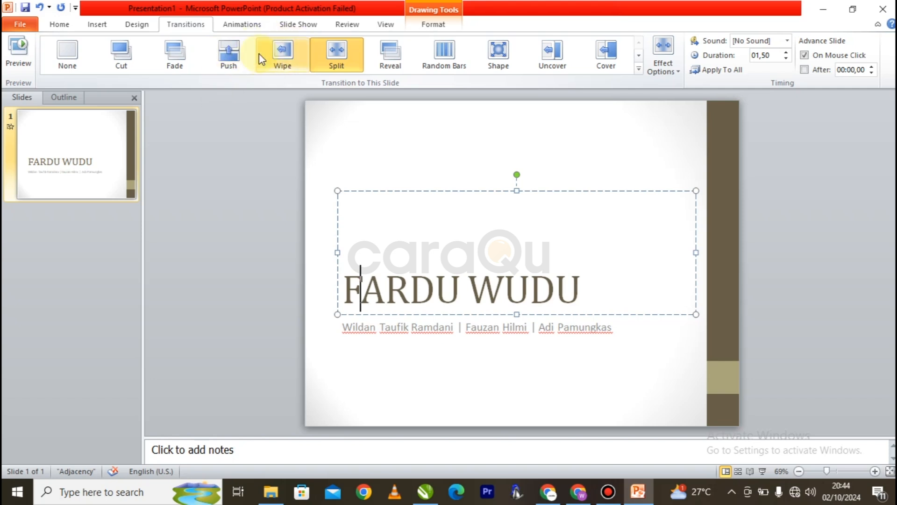
# Step: Apply the Reveal transition to the title slide
pyautogui.click(385, 290)
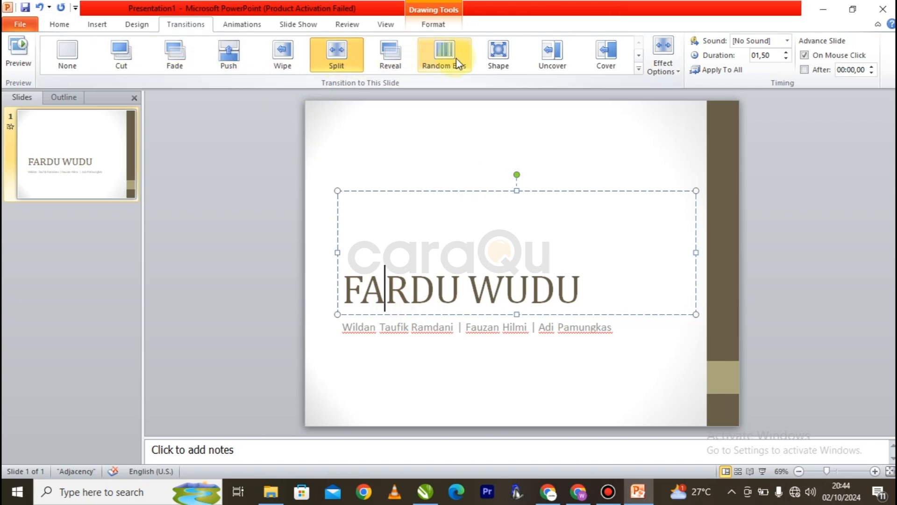
pyautogui.click(540, 63)
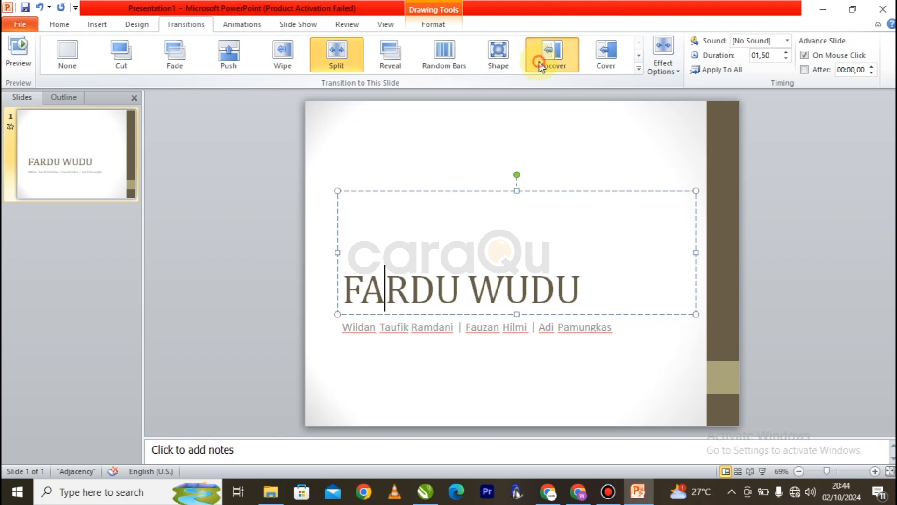
pyautogui.click(396, 60)
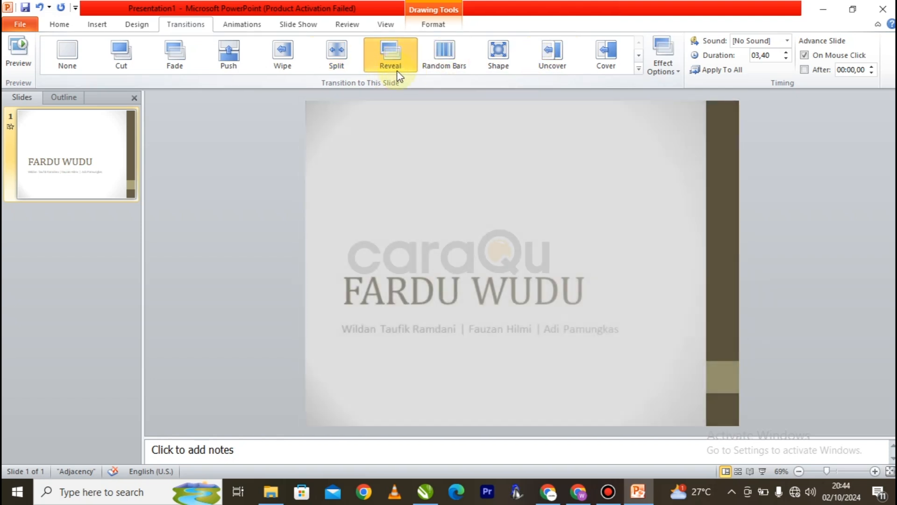
# Step: Select the FARDU WUDU title box and apply the Fly In entrance animation to it
pyautogui.click(437, 290)
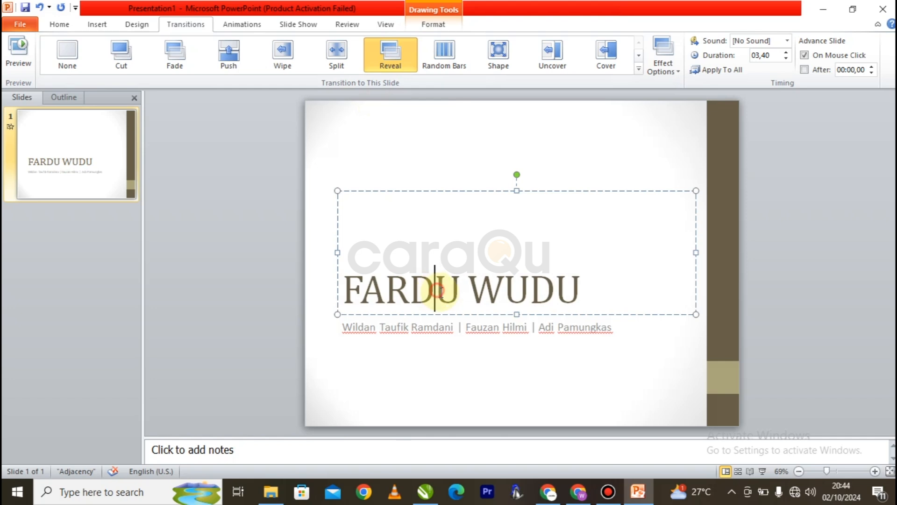
pyautogui.moveTo(347, 286); pyautogui.dragTo(558, 295)
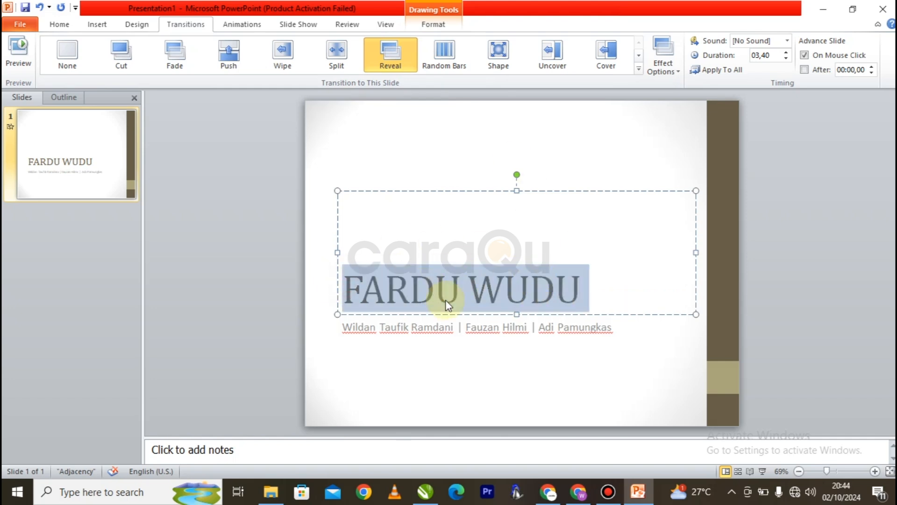
pyautogui.click(489, 191)
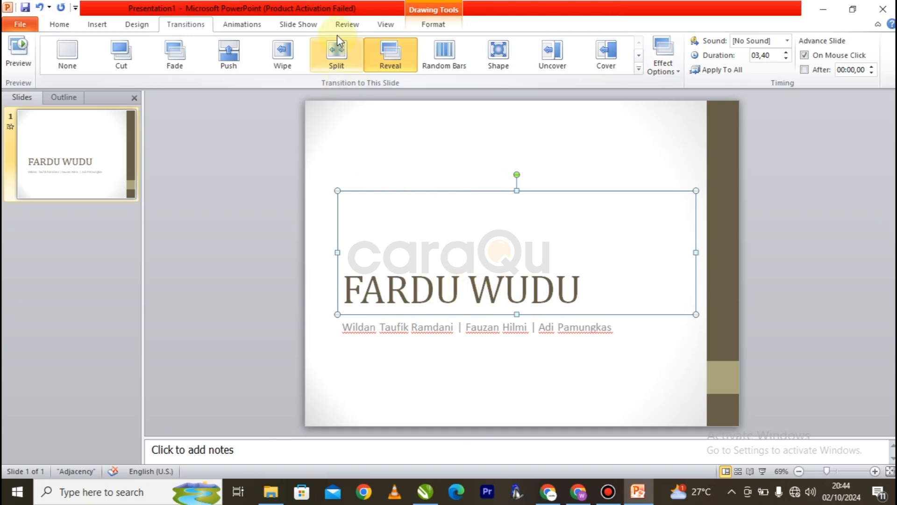
pyautogui.click(253, 26)
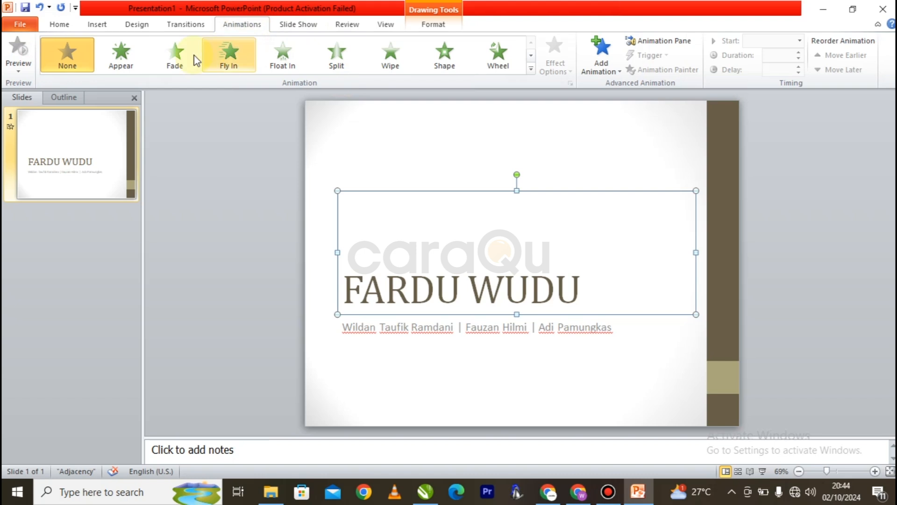
pyautogui.click(532, 70)
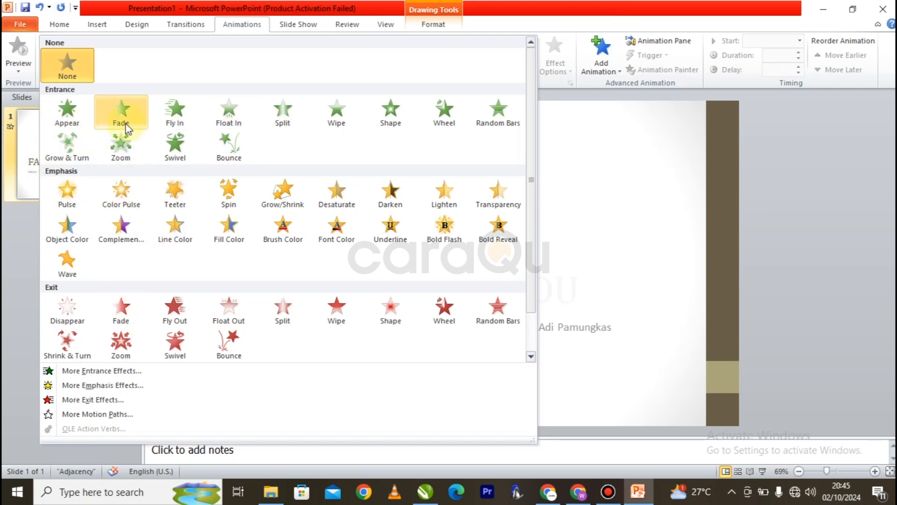
pyautogui.click(179, 122)
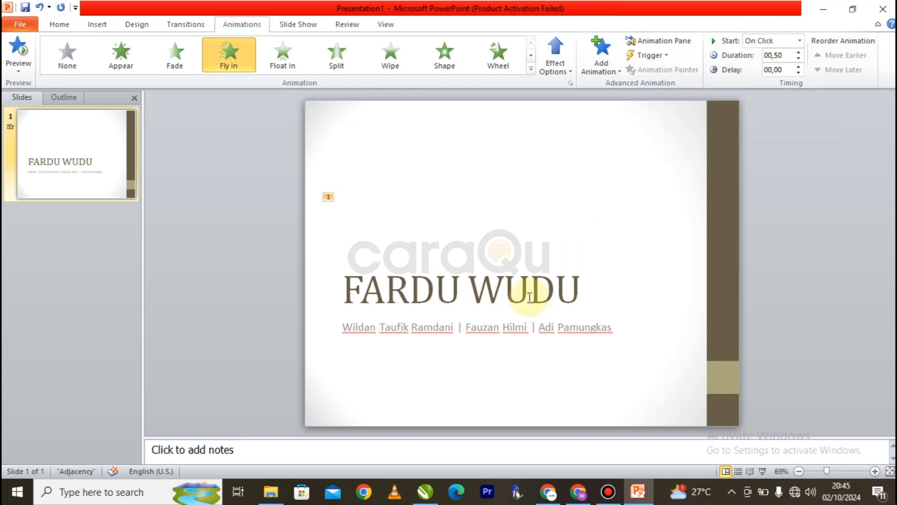
# Step: Preview the title's Fly In animation in a slide show and exit the show
pyautogui.click(762, 471)
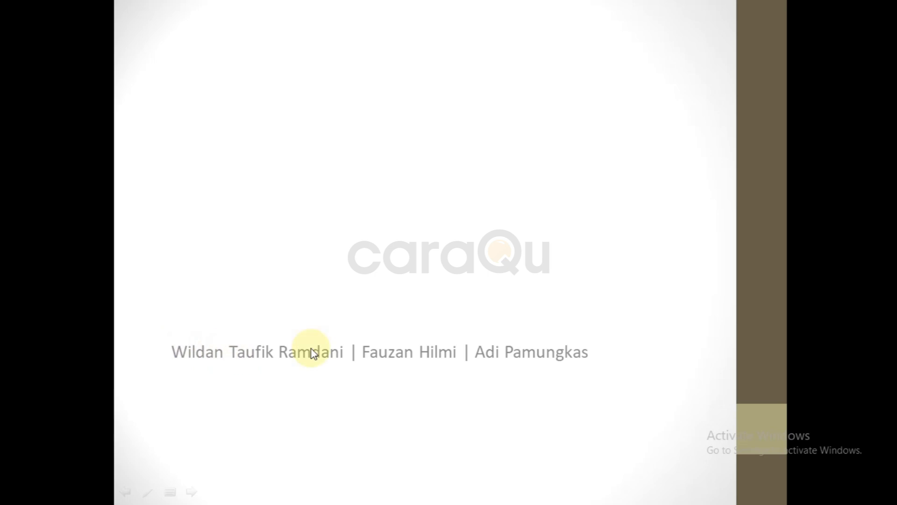
pyautogui.click(499, 323)
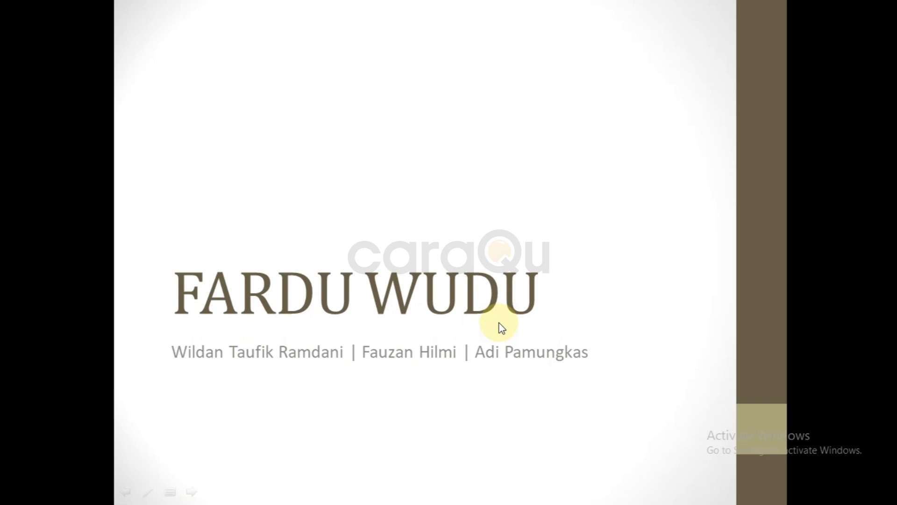
pyautogui.press('Escape')
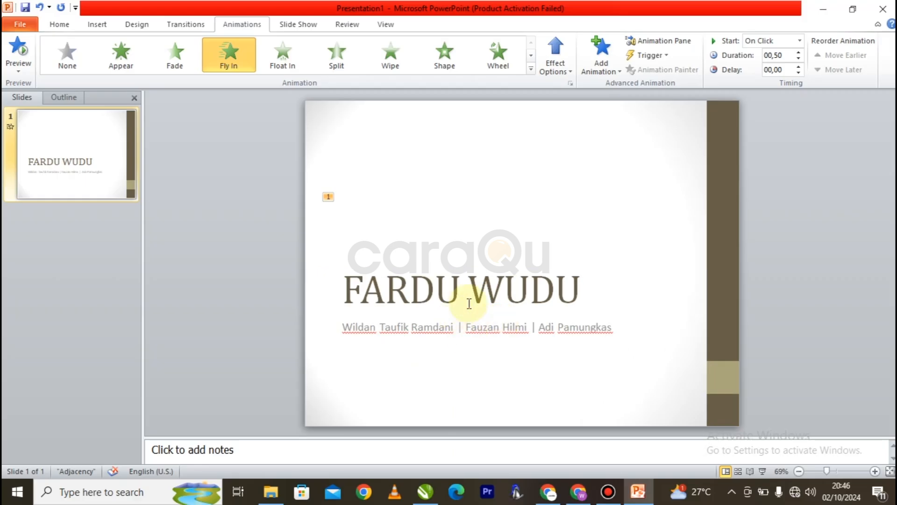
# Step: Set the title animation to start With Previous
pyautogui.click(461, 287)
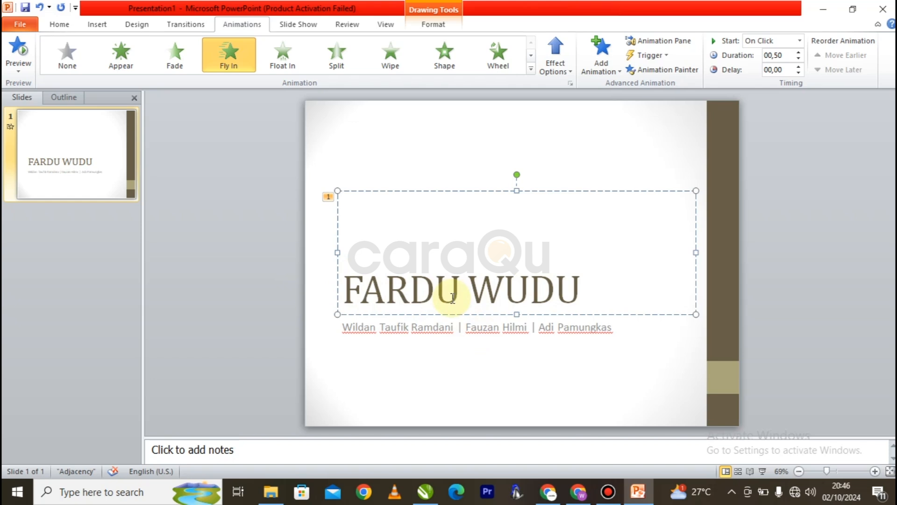
pyautogui.click(801, 41)
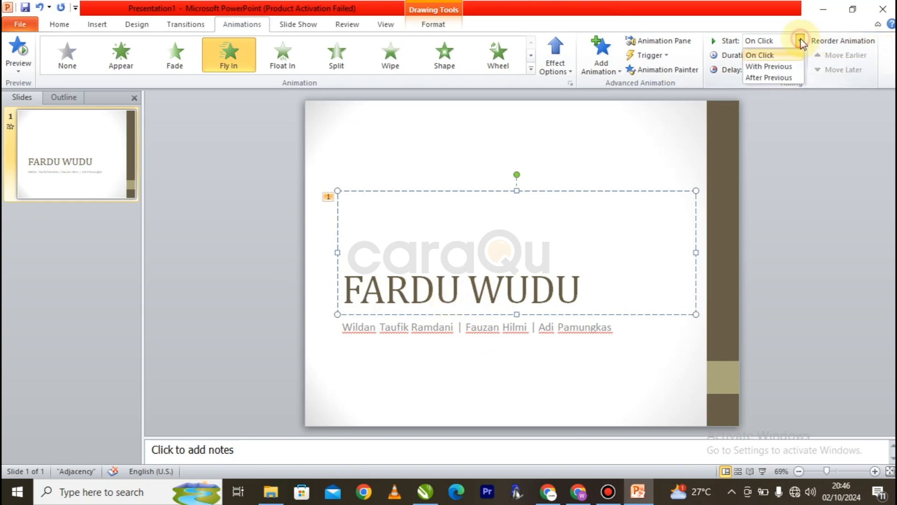
pyautogui.click(789, 66)
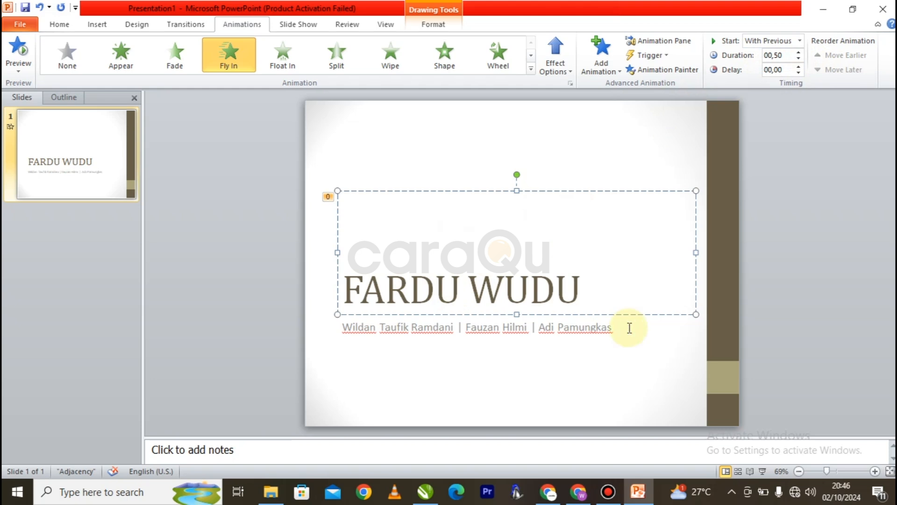
# Step: Run the slide show to check the title now flies in automatically, then exit
pyautogui.click(764, 472)
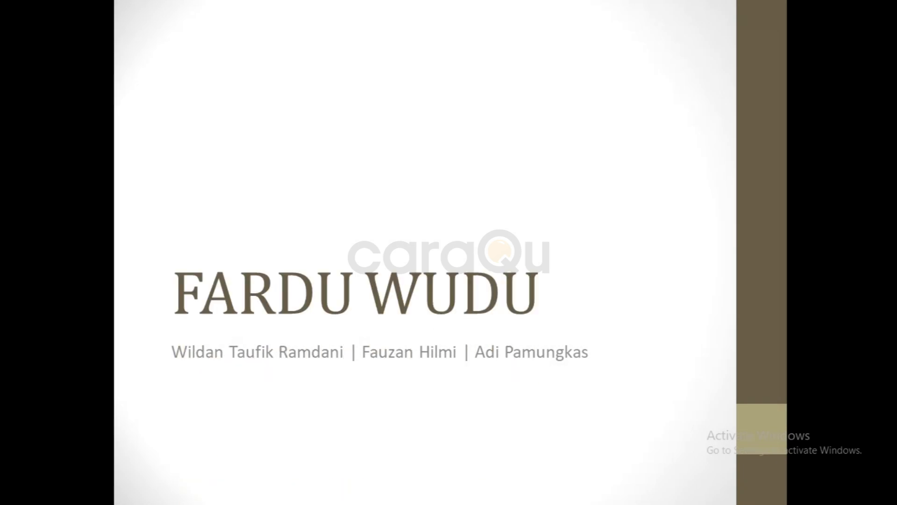
pyautogui.click(605, 271)
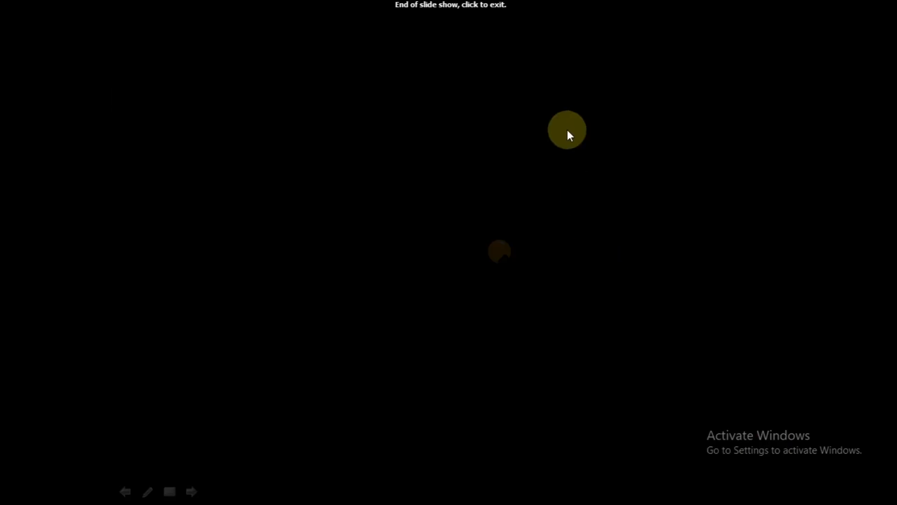
pyautogui.click(567, 130)
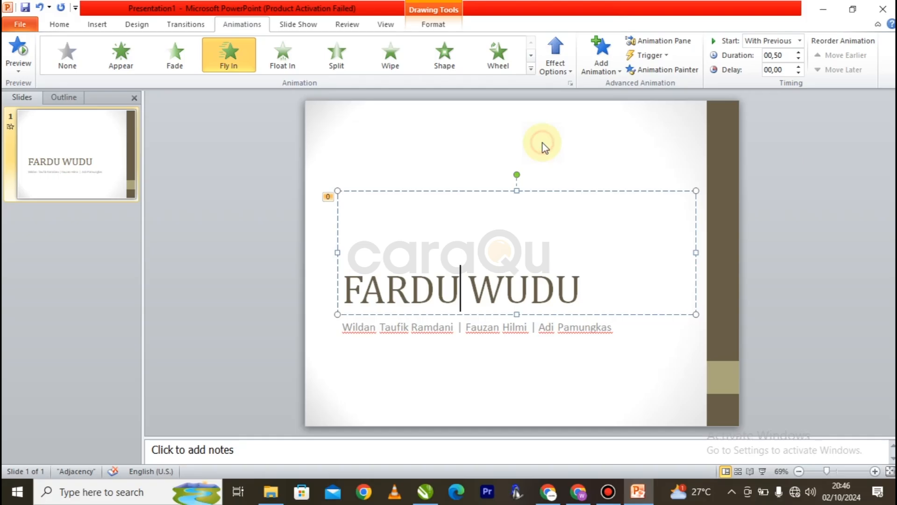
# Step: Select the subtitle with the author names and apply the Fade entrance animation, leaving its start On Click
pyautogui.click(401, 327)
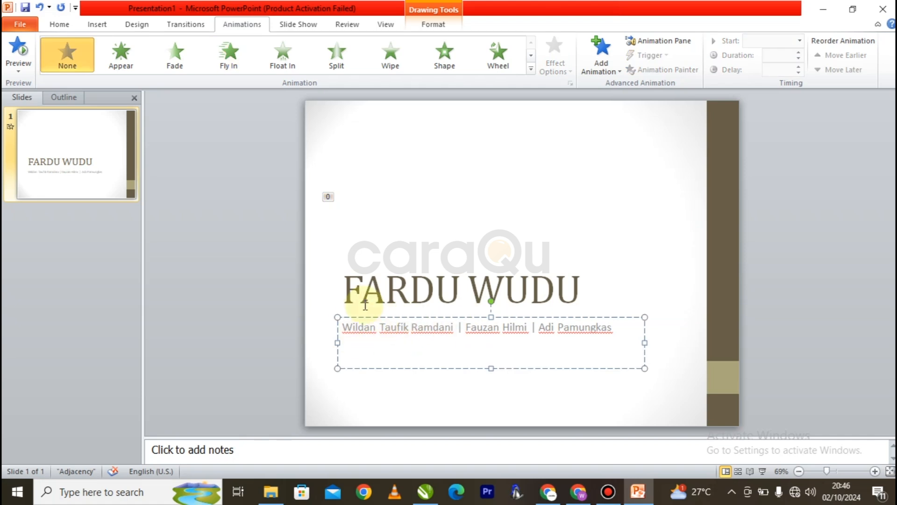
pyautogui.click(181, 51)
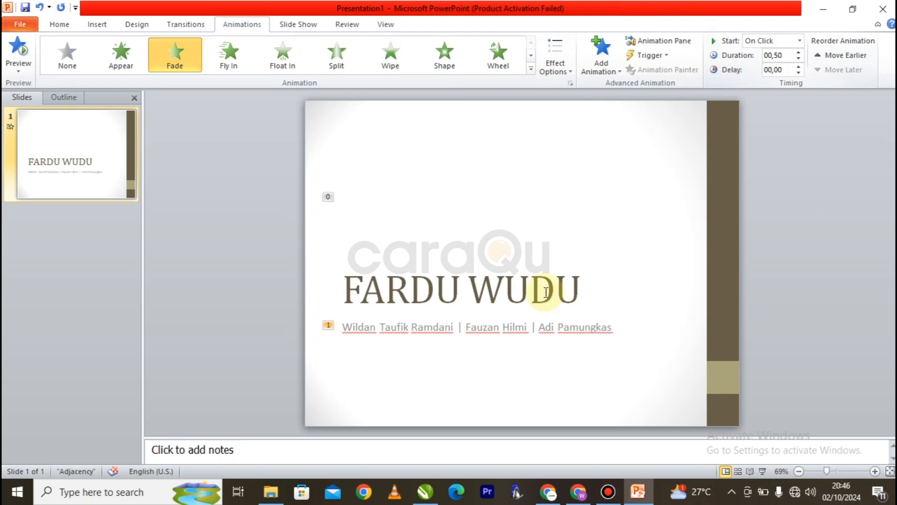
pyautogui.click(798, 44)
pyautogui.click(683, 117)
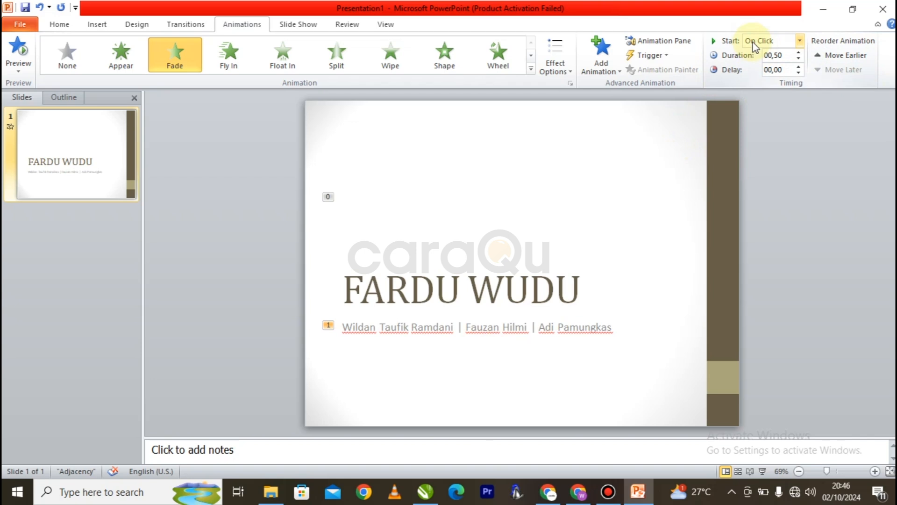
# Step: Preview the subtitle fade in a slide show, exit it, and return to the Home ribbon
pyautogui.click(762, 471)
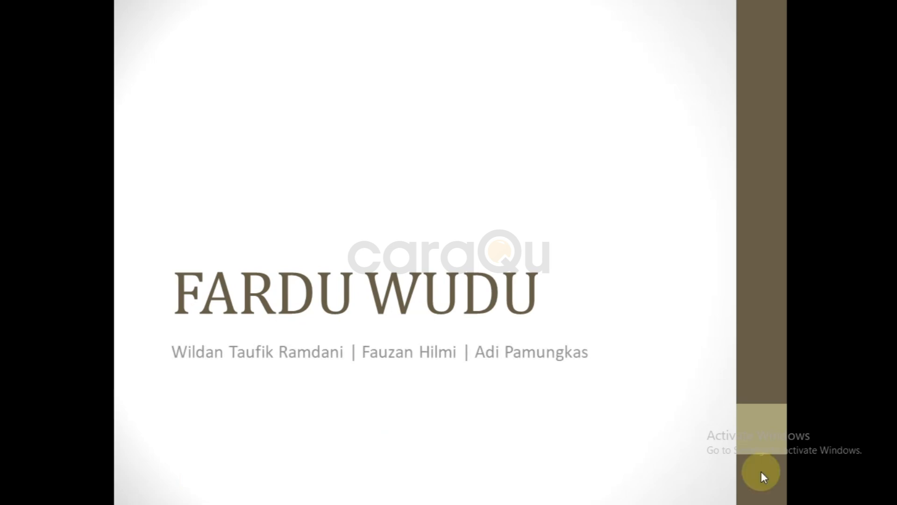
pyautogui.press('Escape')
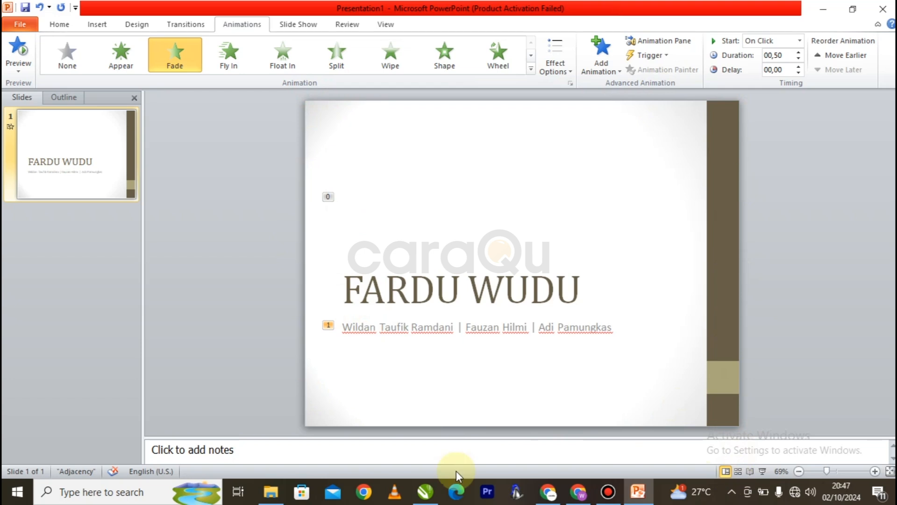
pyautogui.click(65, 26)
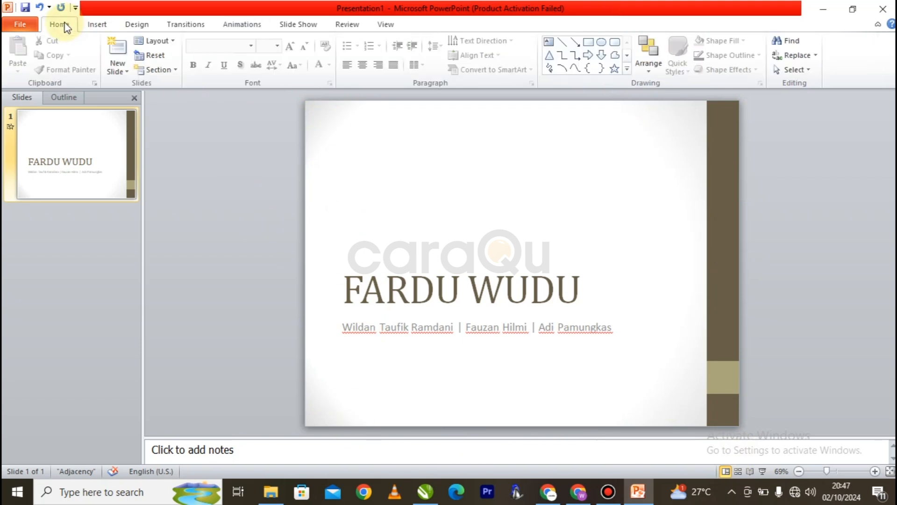